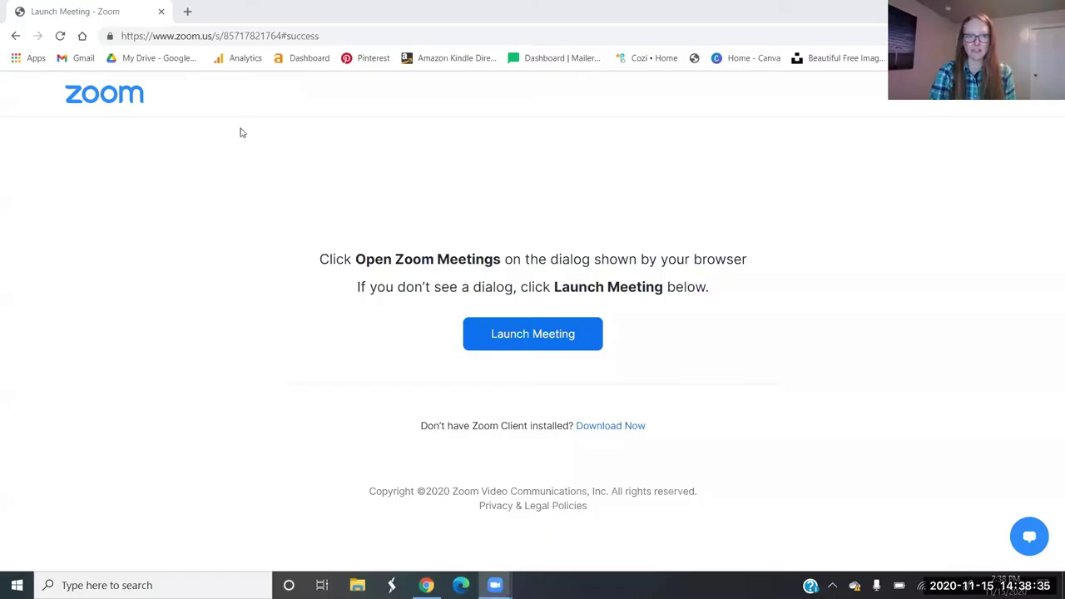
# Search the web for "biblegateway" and open the BibleGateway.com site from the results
pyautogui.click(194, 38)
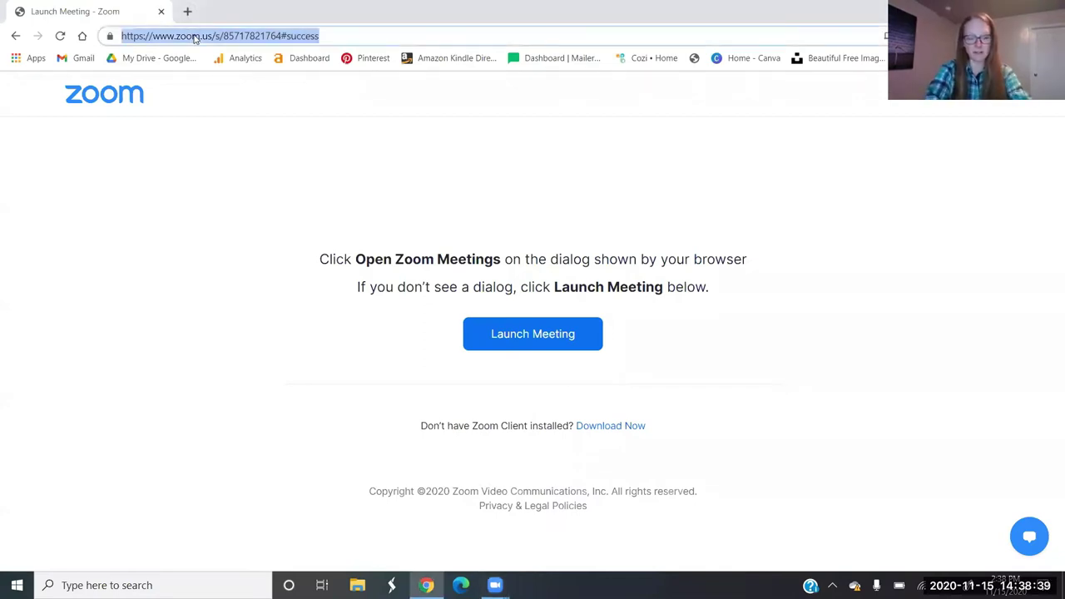
pyautogui.write('biblegateway')
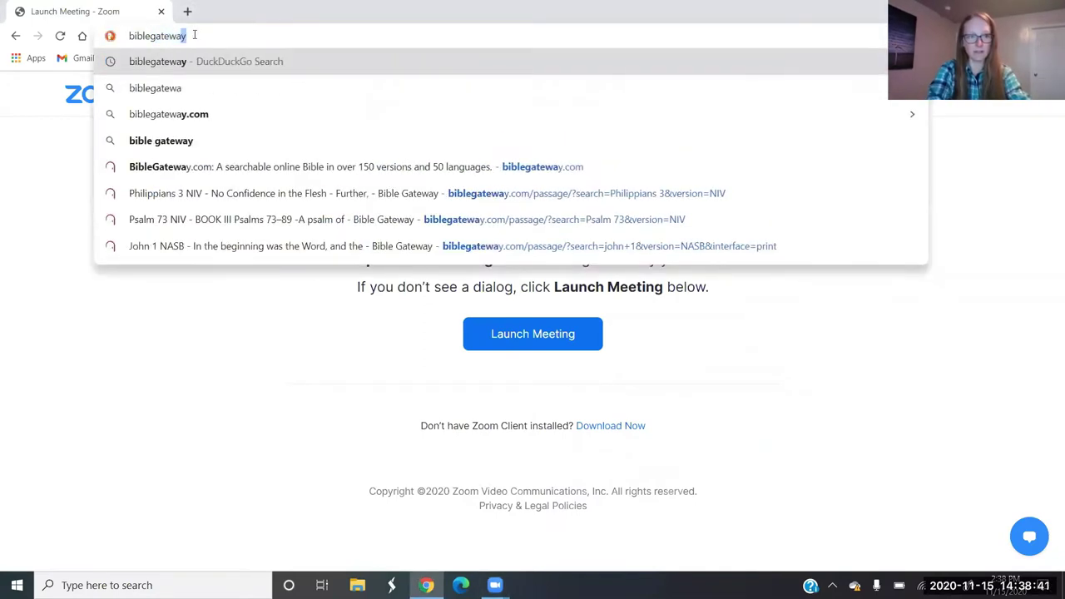
pyautogui.press('Return')
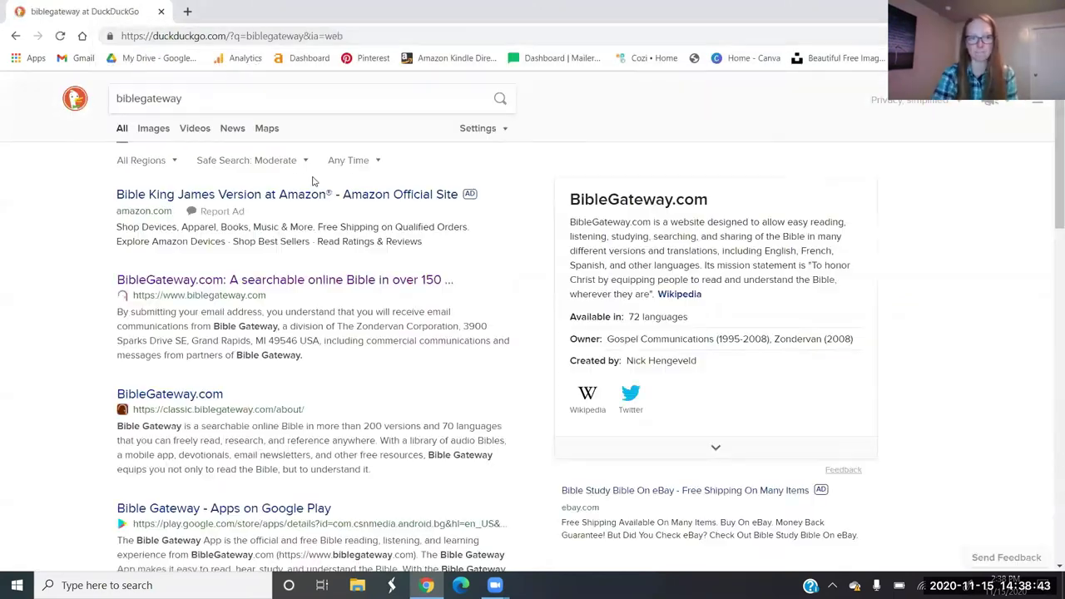
pyautogui.click(247, 281)
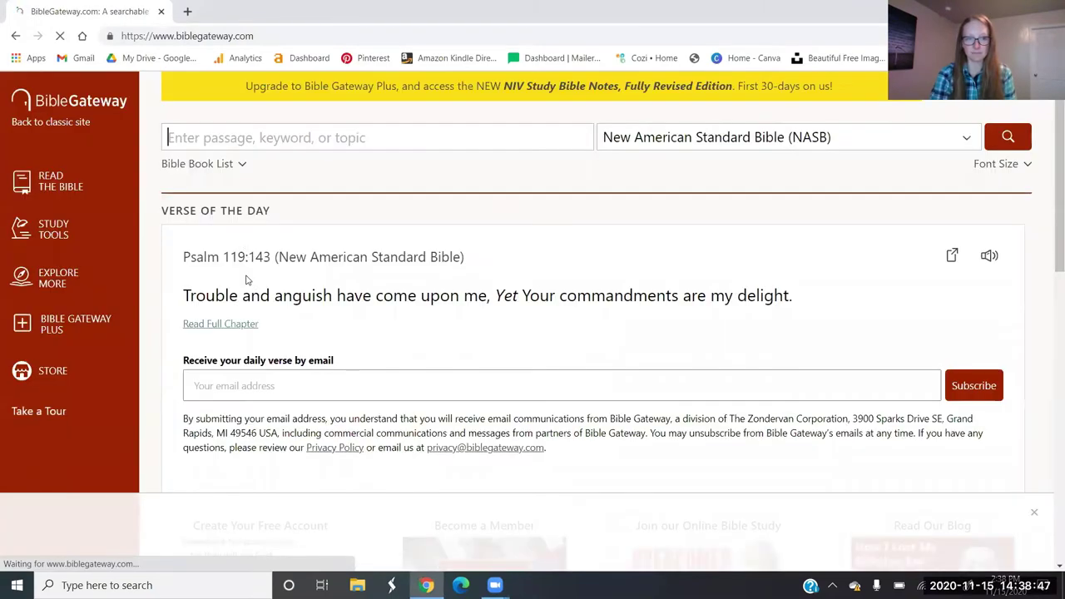
# Look up the passage "john 1" in the New American Standard Bible (NASB)
pyautogui.write('jo')
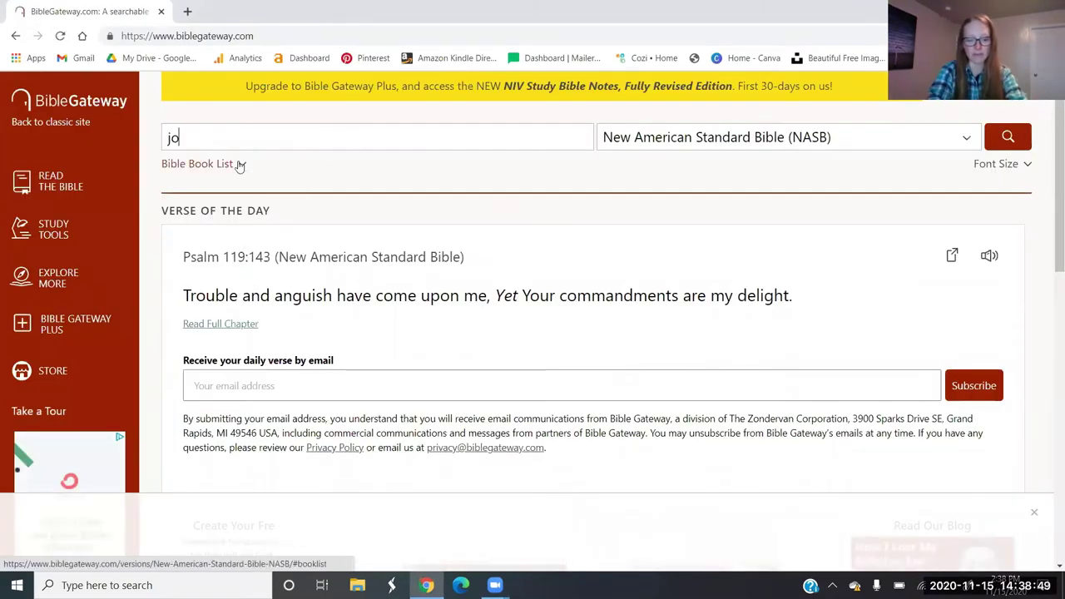
pyautogui.write('hn')
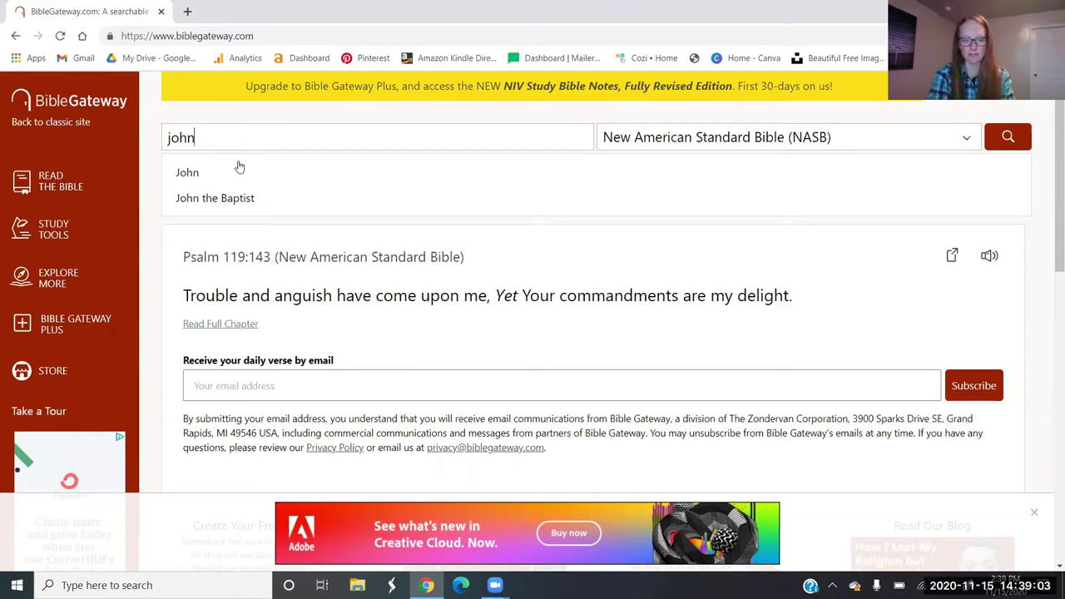
pyautogui.write('1')
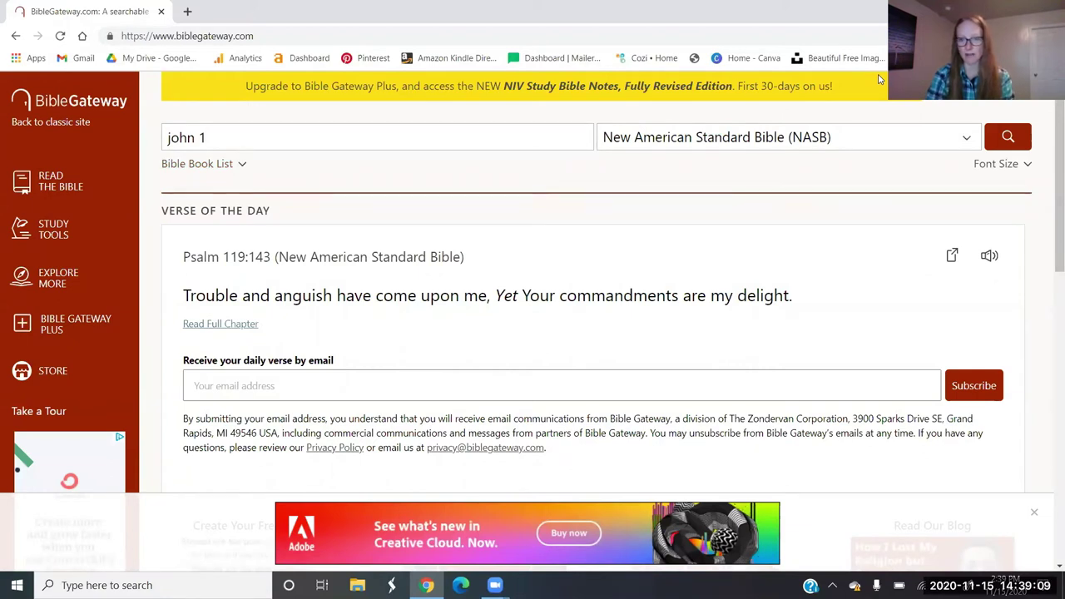
pyautogui.click(1008, 138)
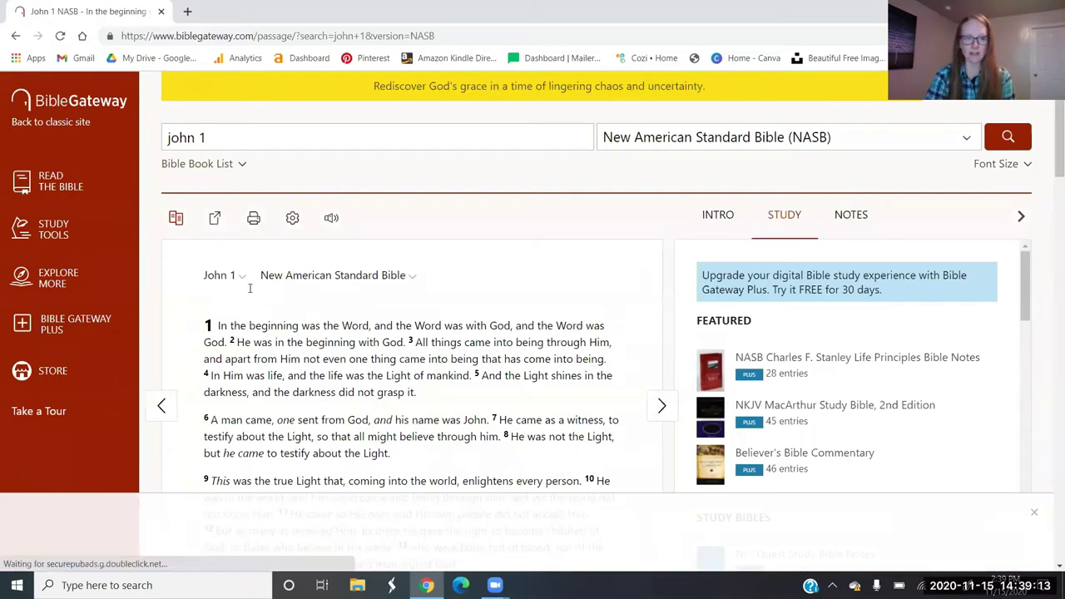
# Keep only Verse Numbers enabled in the passage's page options and open the print version of the chapter
pyautogui.click(292, 222)
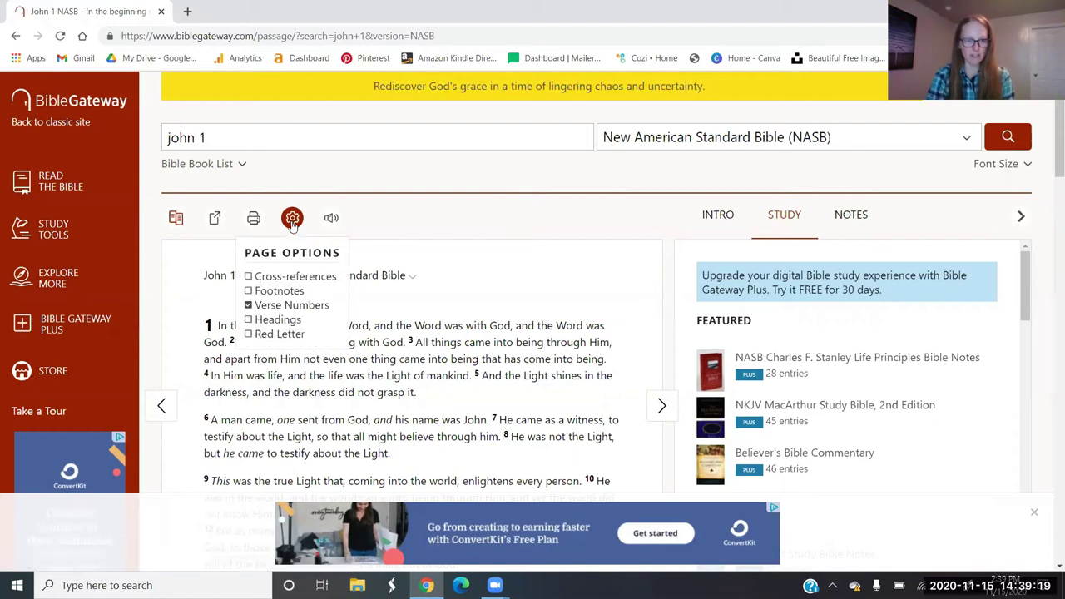
pyautogui.click(248, 320)
pyautogui.click(249, 320)
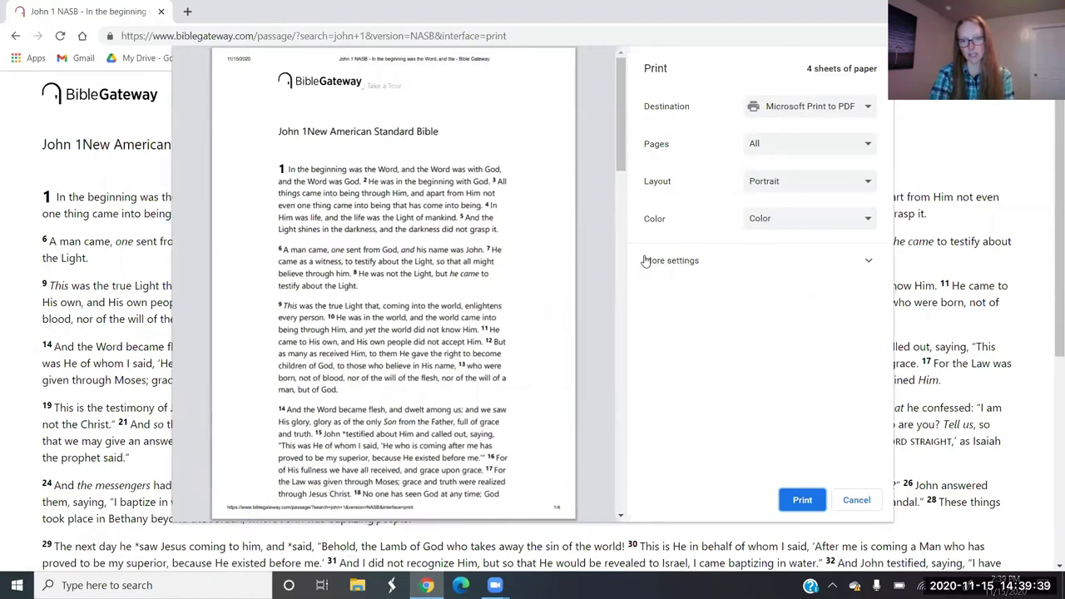
# Expand the additional print settings and set the margins to Custom
pyautogui.click(870, 263)
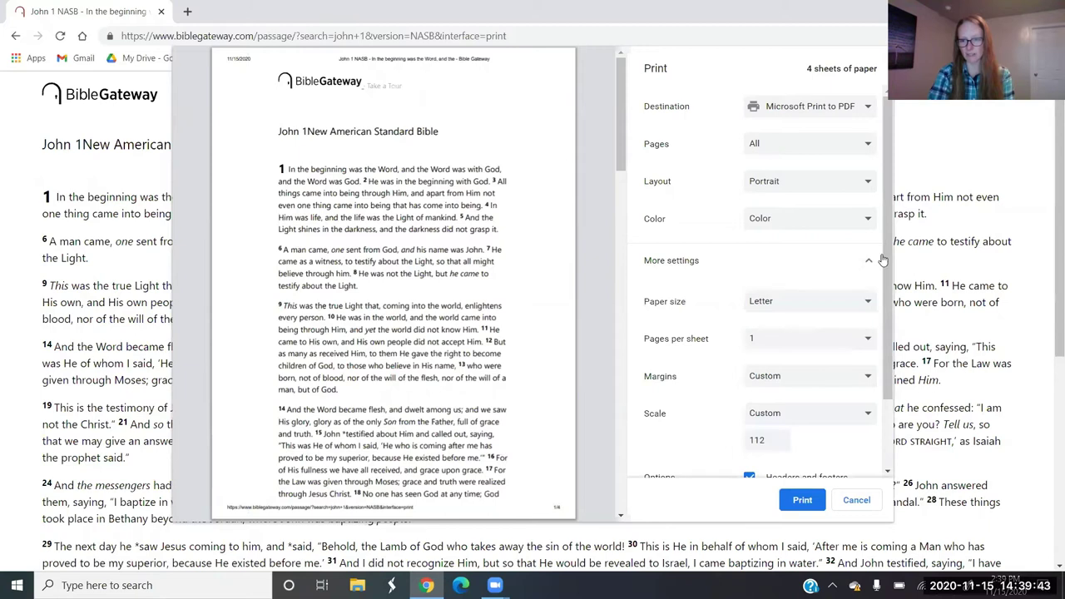
pyautogui.scroll(-2, 889, 266)
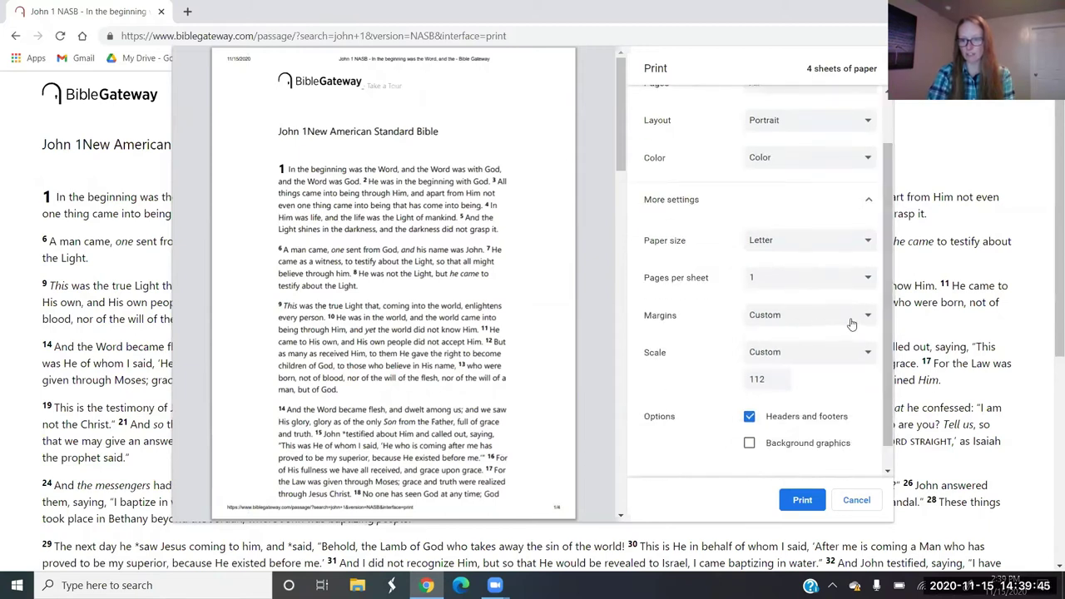
pyautogui.click(868, 318)
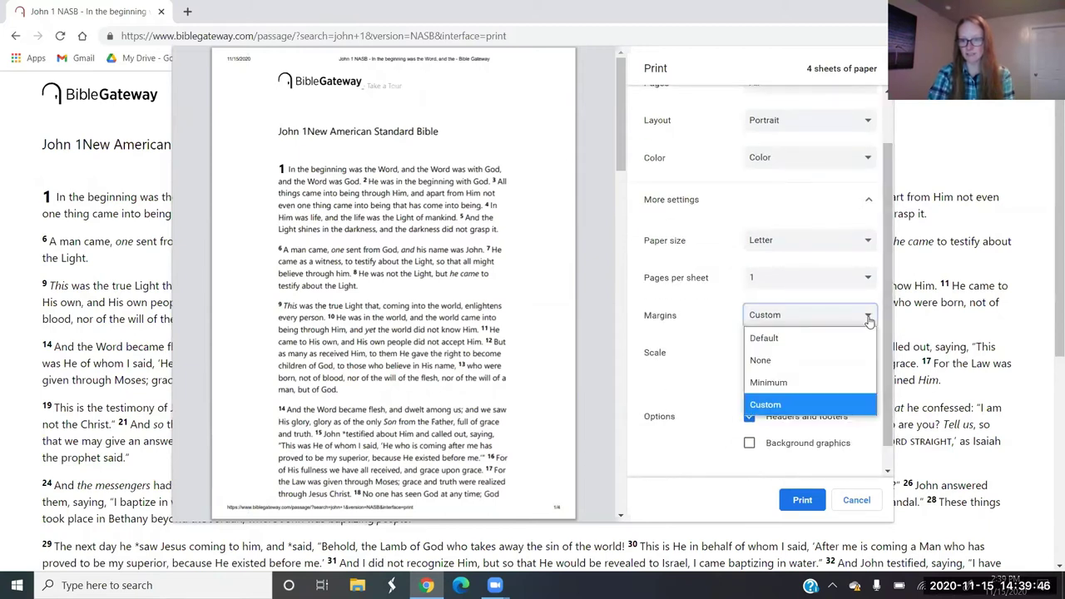
pyautogui.click(791, 413)
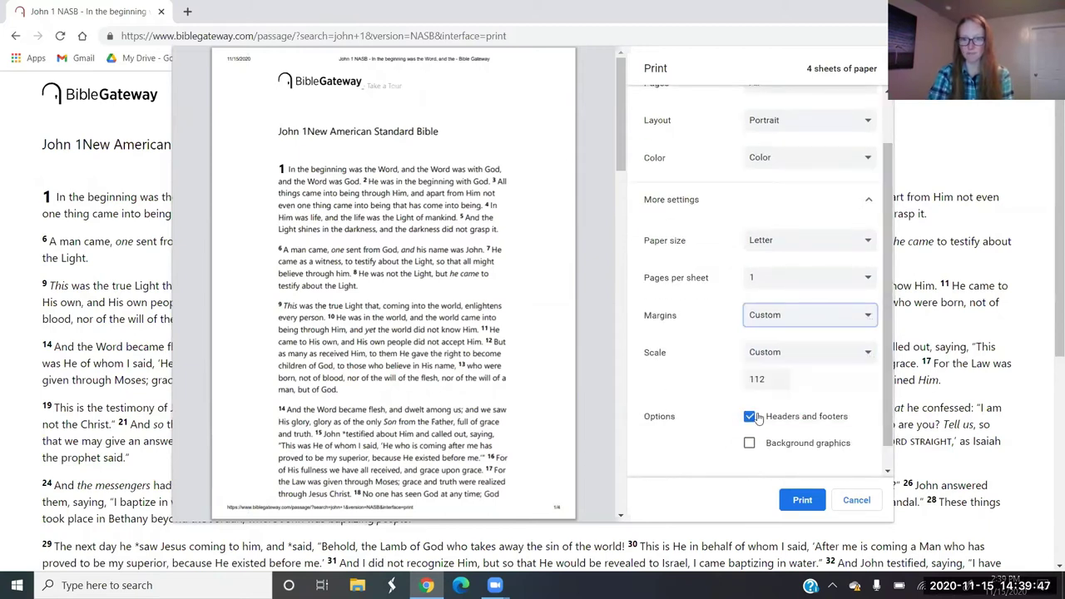
# Widen the right page margin to about 1.5 inches and the left margin to about 1.15 inches
pyautogui.click(538, 253)
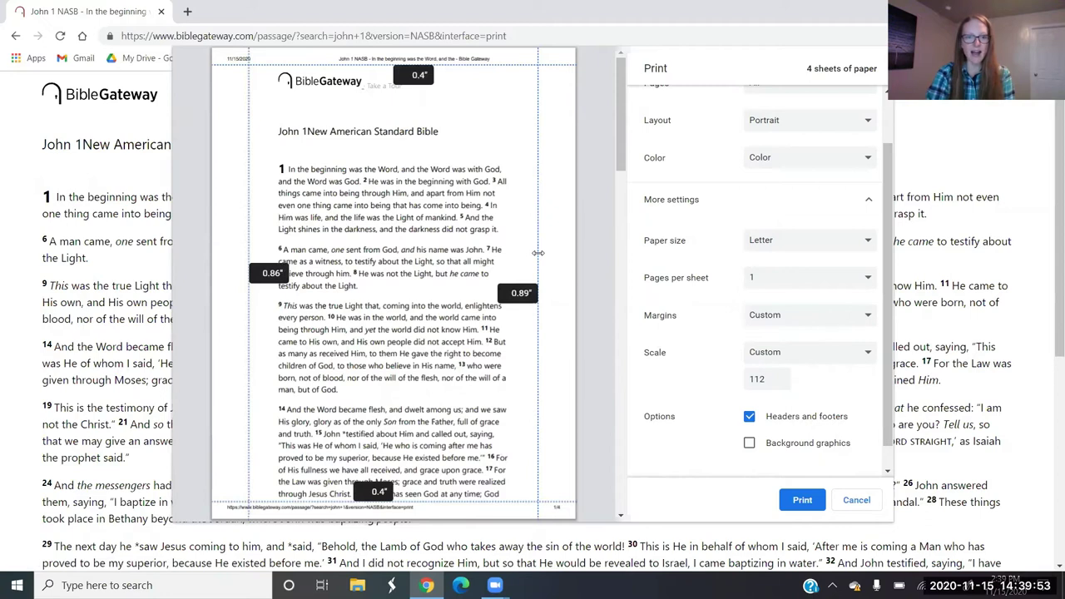
pyautogui.moveTo(538, 253); pyautogui.dragTo(511, 253)
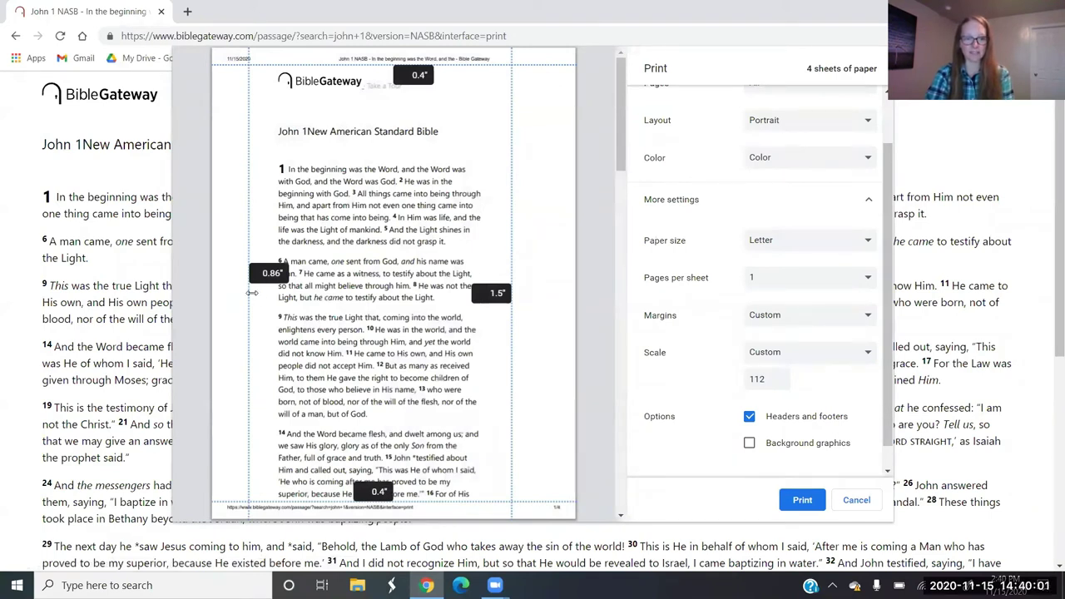
pyautogui.moveTo(252, 293); pyautogui.dragTo(266, 293)
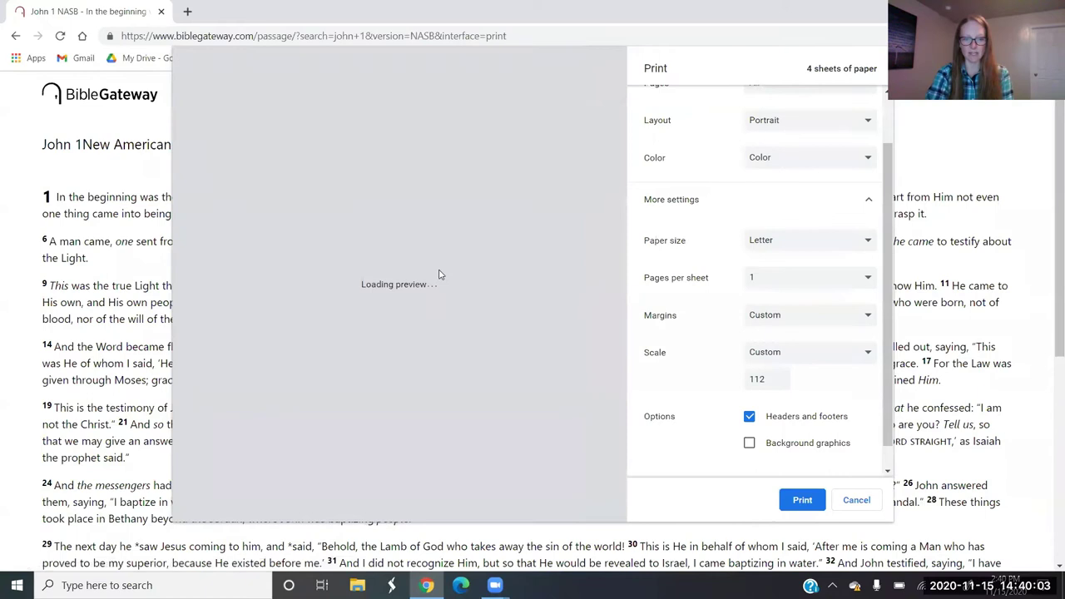
# Review every page of the print preview to check how the chapter text fits
pyautogui.scroll(-1, 608, 253)
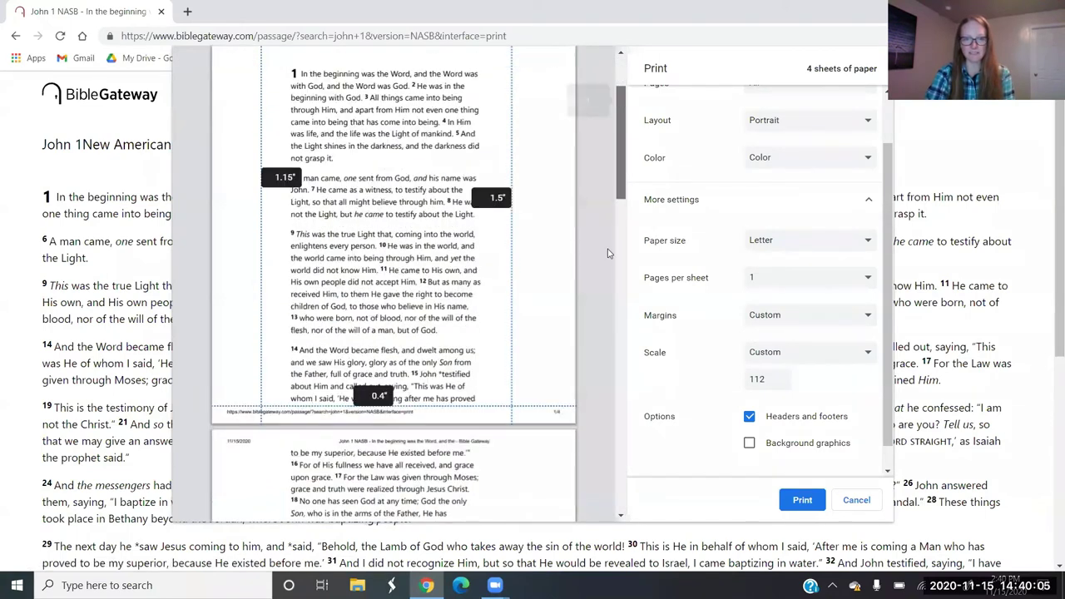
pyautogui.scroll(-15, 608, 253)
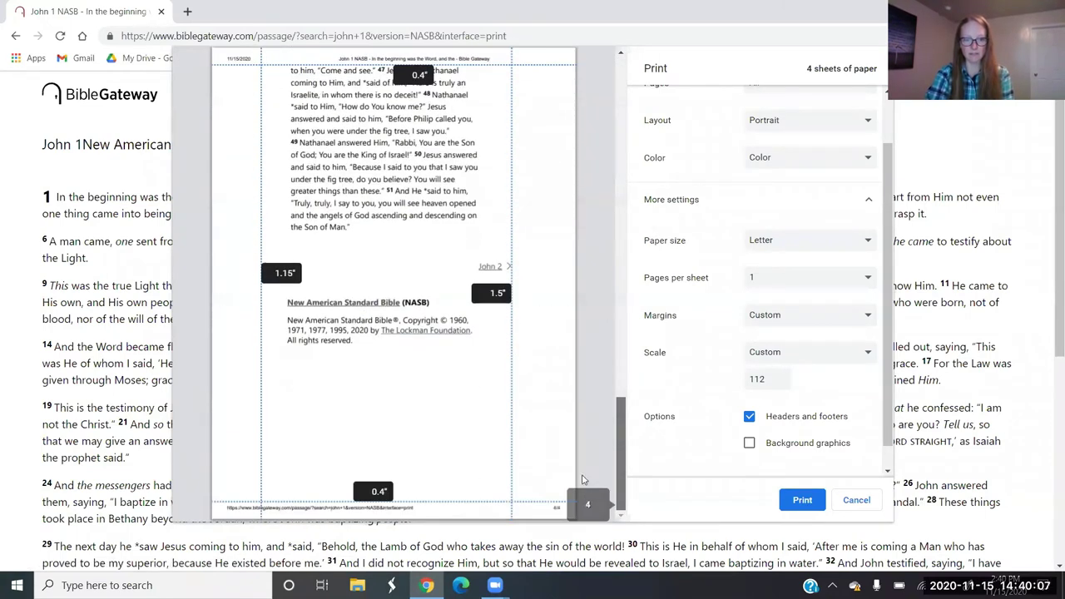
pyautogui.scroll(3, 583, 481)
pyautogui.scroll(-3, 583, 480)
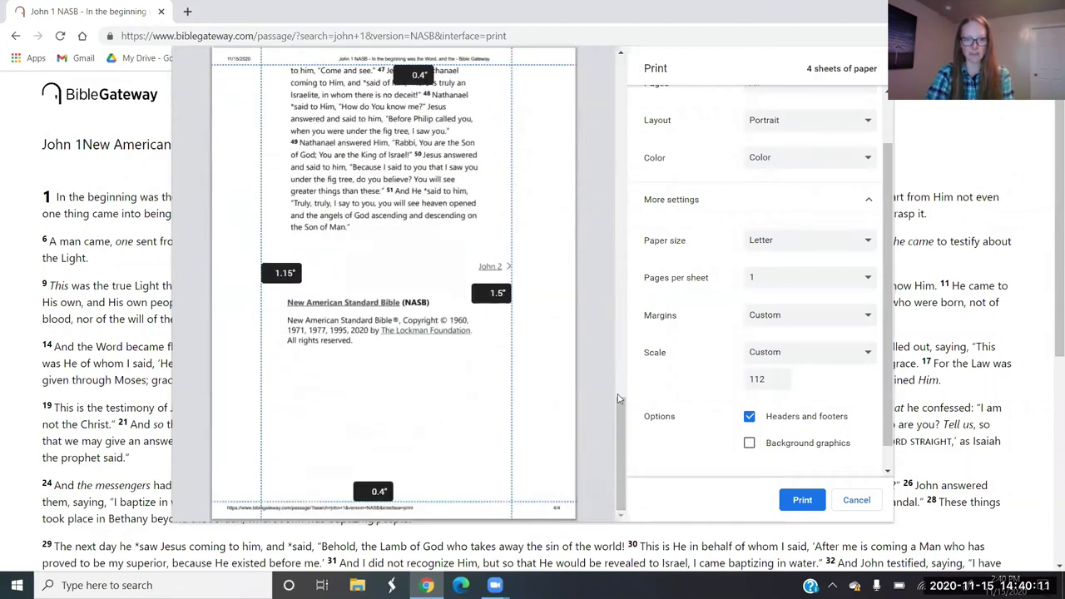
pyautogui.scroll(4, 620, 376)
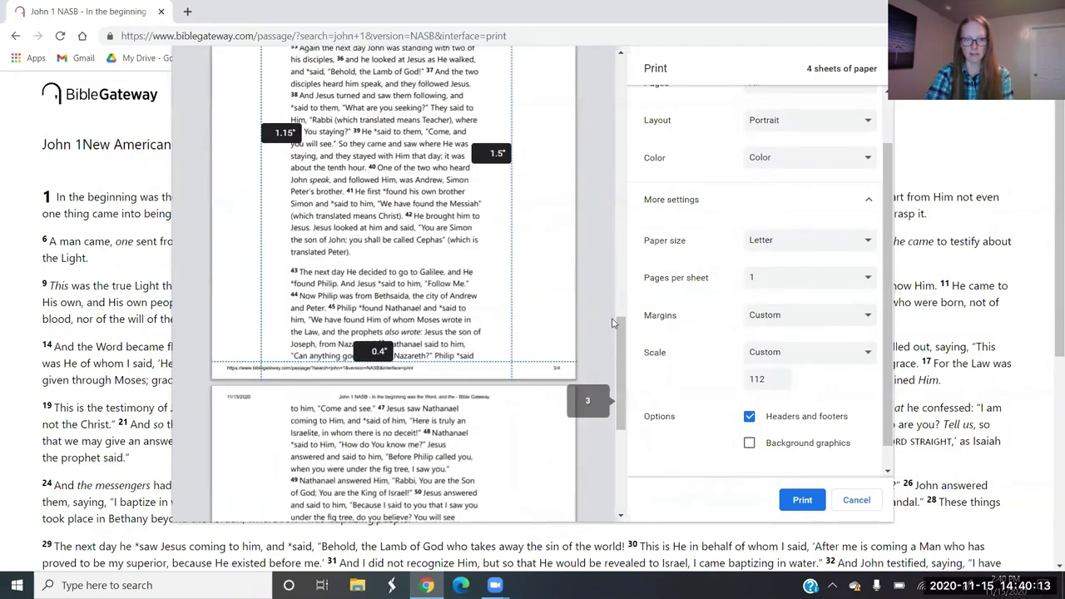
pyautogui.scroll(3, 583, 119)
pyautogui.scroll(10, 582, 119)
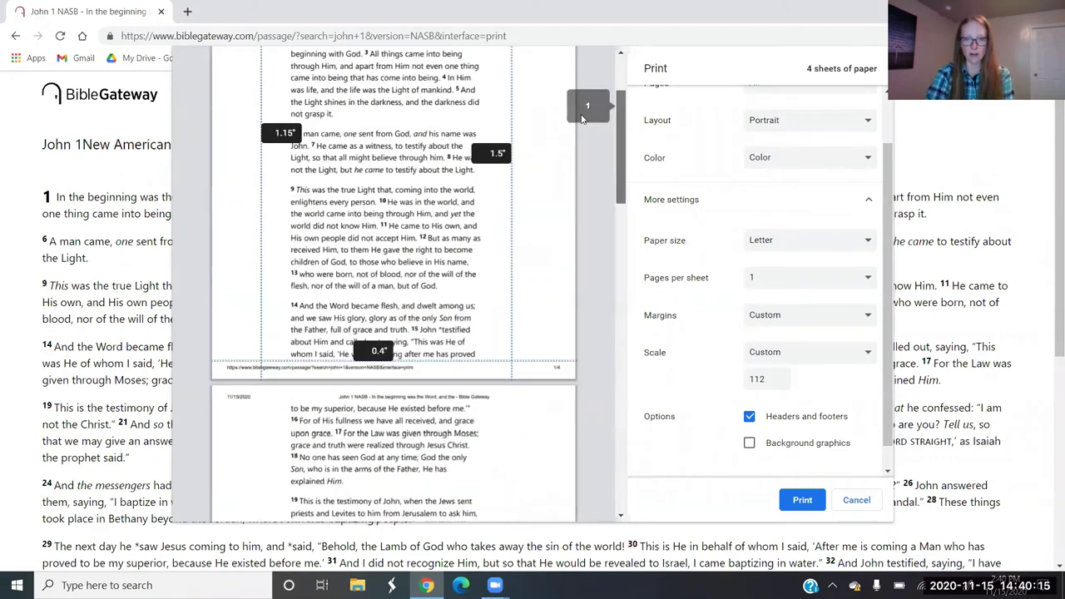
# Reduce the right page margin to about 0.82 inches and the left margin to about 0.94 inches
pyautogui.moveTo(512, 229); pyautogui.dragTo(540, 232)
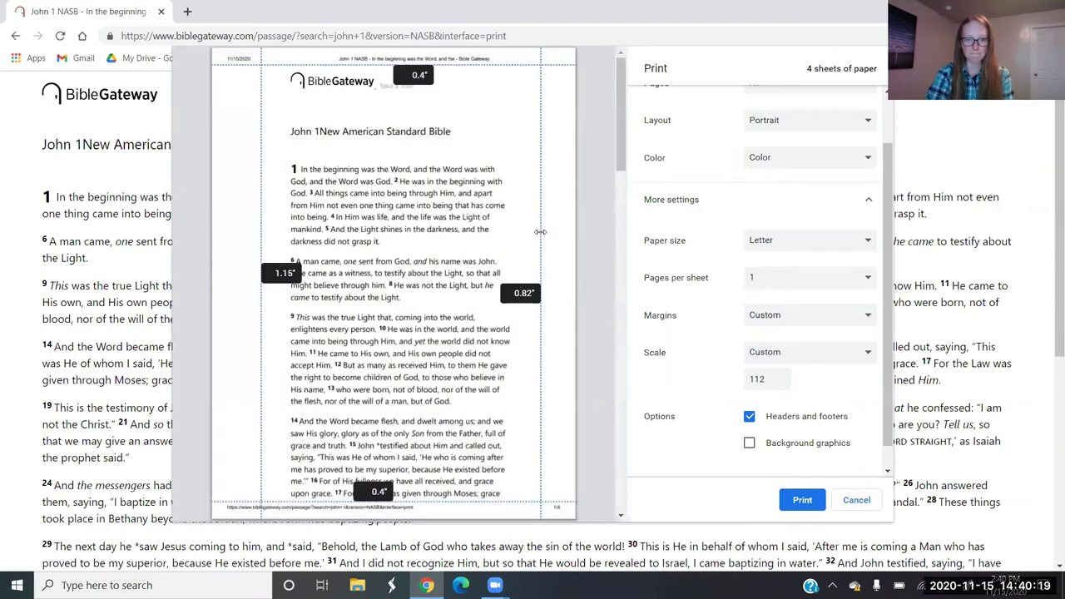
pyautogui.moveTo(626, 140); pyautogui.dragTo(596, 155)
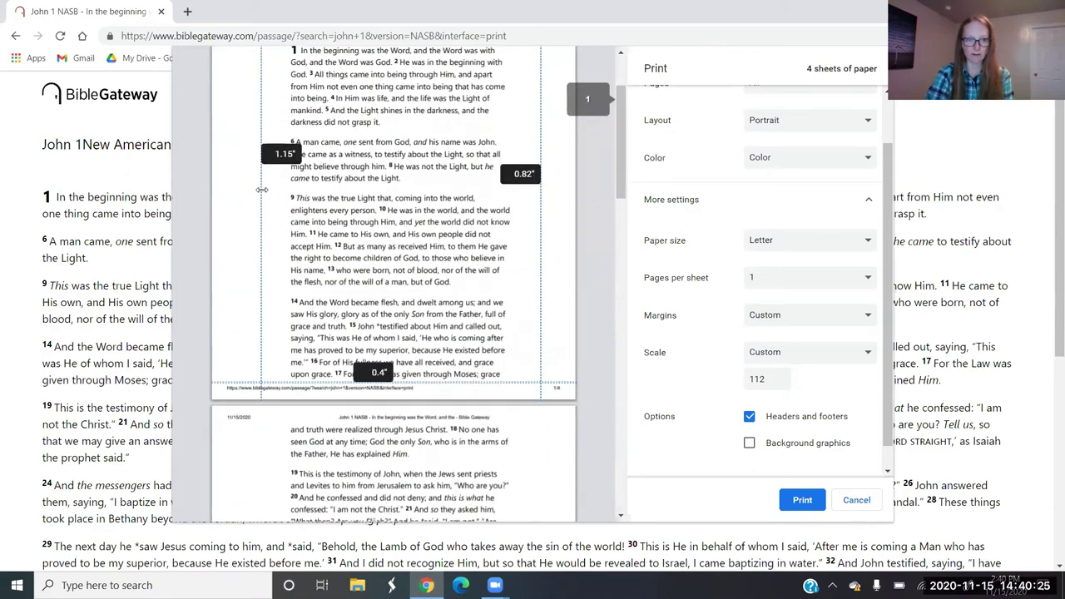
pyautogui.moveTo(259, 190); pyautogui.dragTo(250, 190)
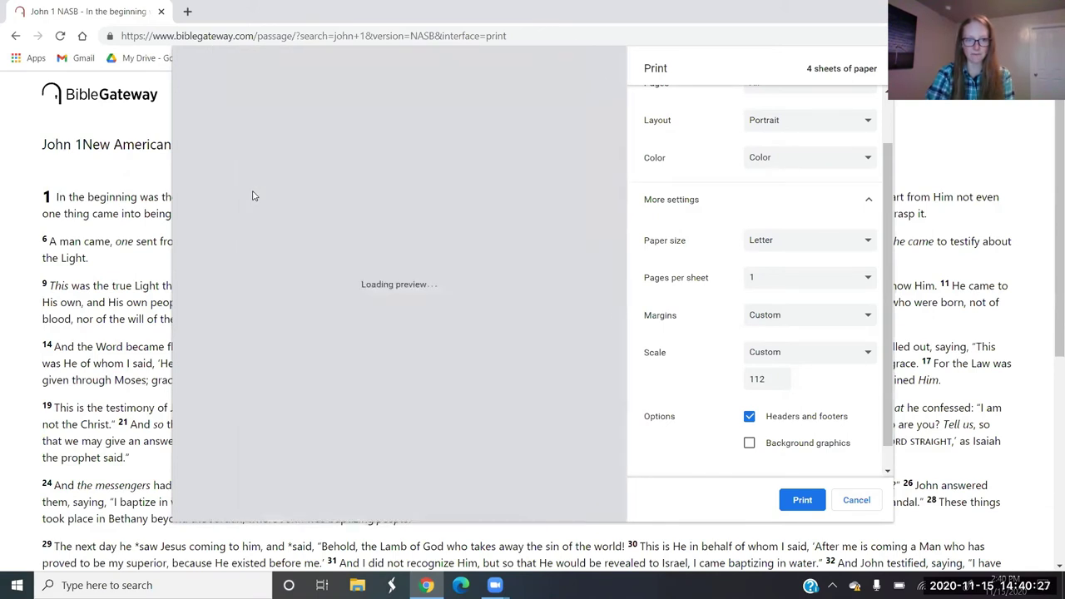
# Check which pages hold the chapter text and limit the printout to the custom page range 1-3
pyautogui.scroll(-10, 601, 333)
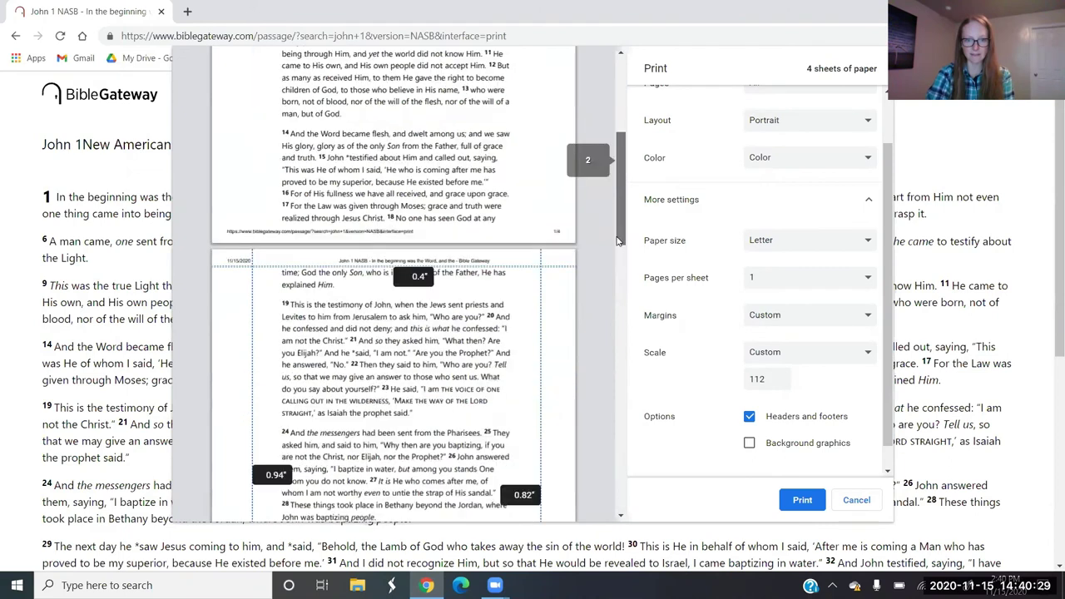
pyautogui.scroll(-4, 602, 333)
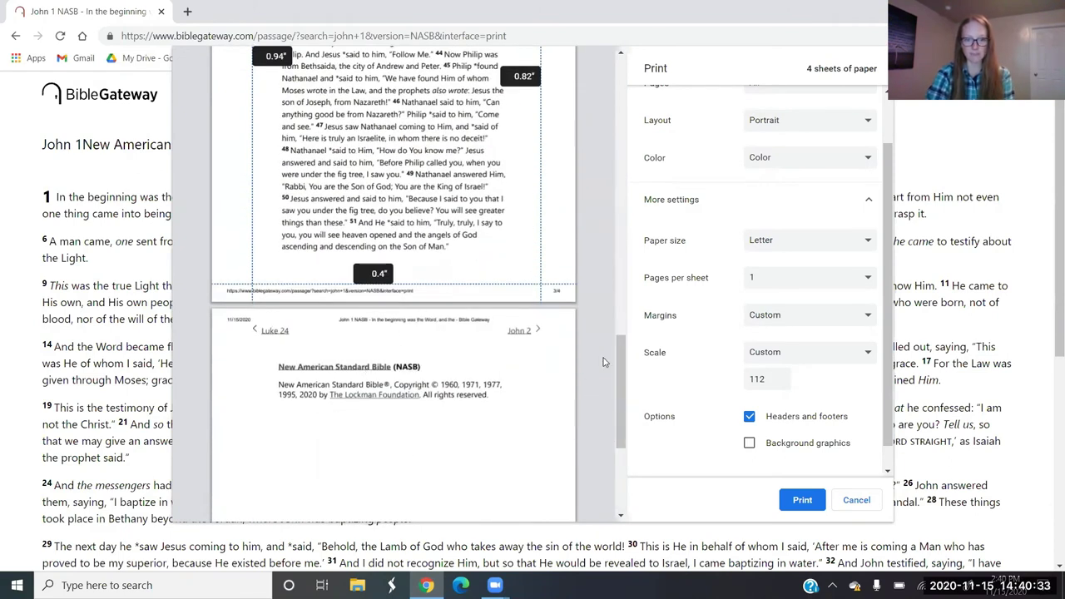
pyautogui.scroll(15, 625, 260)
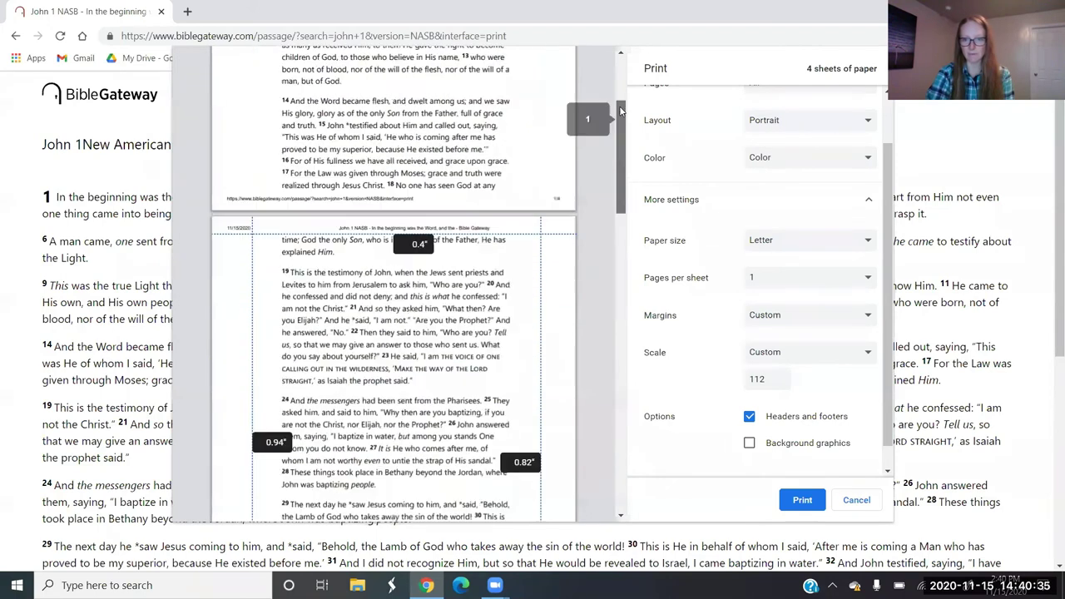
pyautogui.scroll(2, 883, 179)
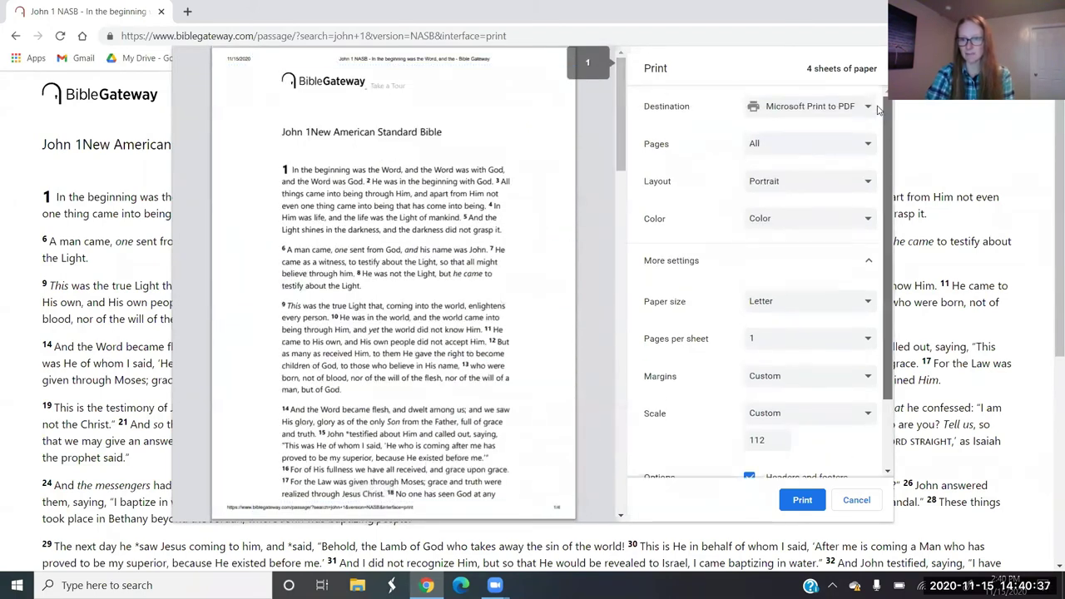
pyautogui.click(867, 144)
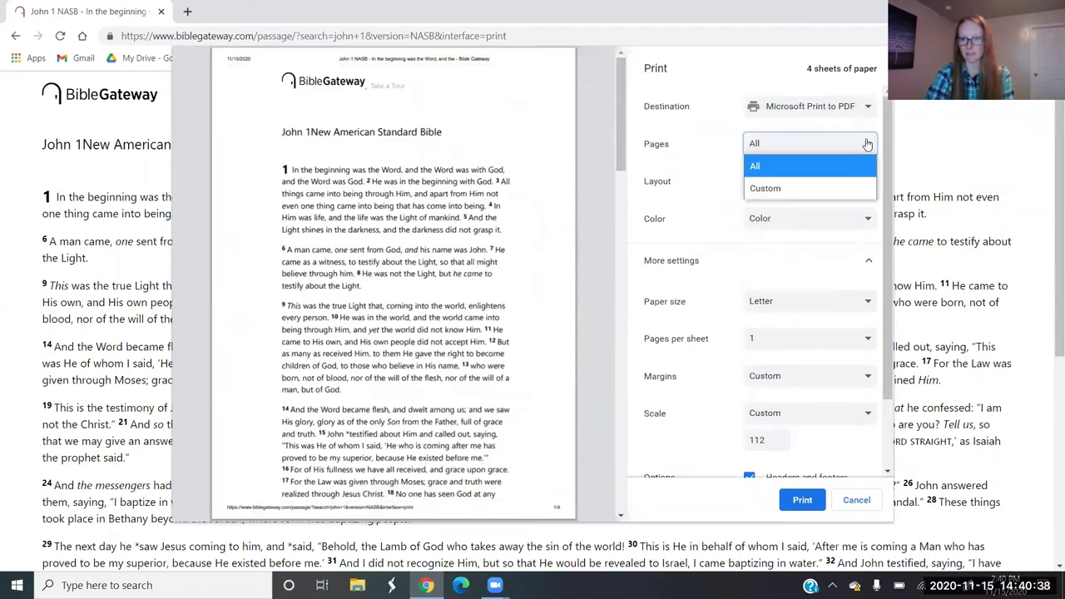
pyautogui.click(812, 186)
pyautogui.write('1-3')
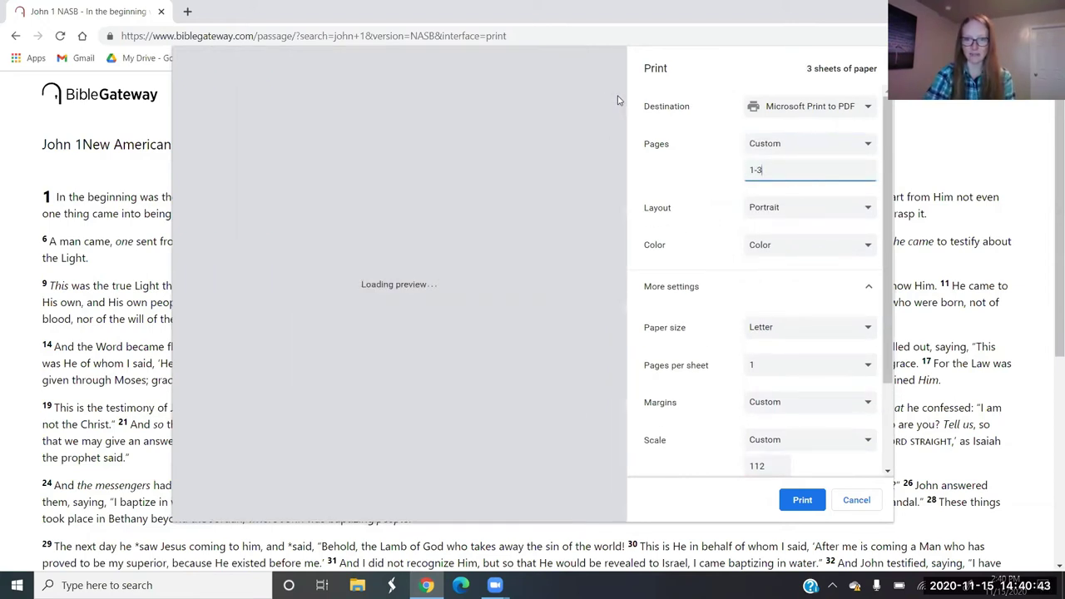
pyautogui.moveTo(617, 96); pyautogui.dragTo(618, 67)
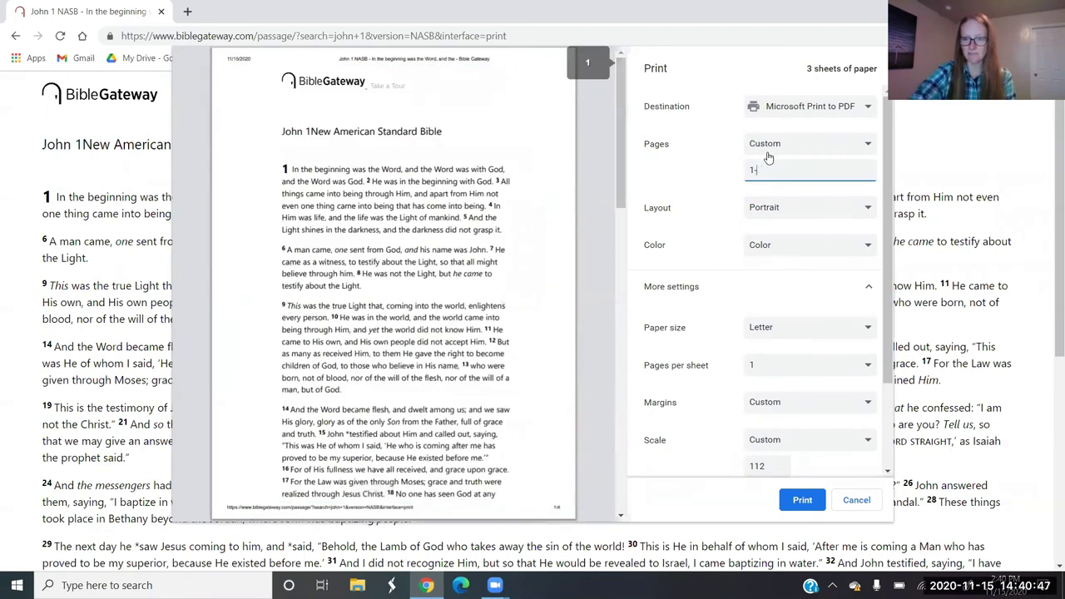
# Clear the custom page range and set the pages to print back to All
pyautogui.press('BackSpace')
pyautogui.press('BackSpace')
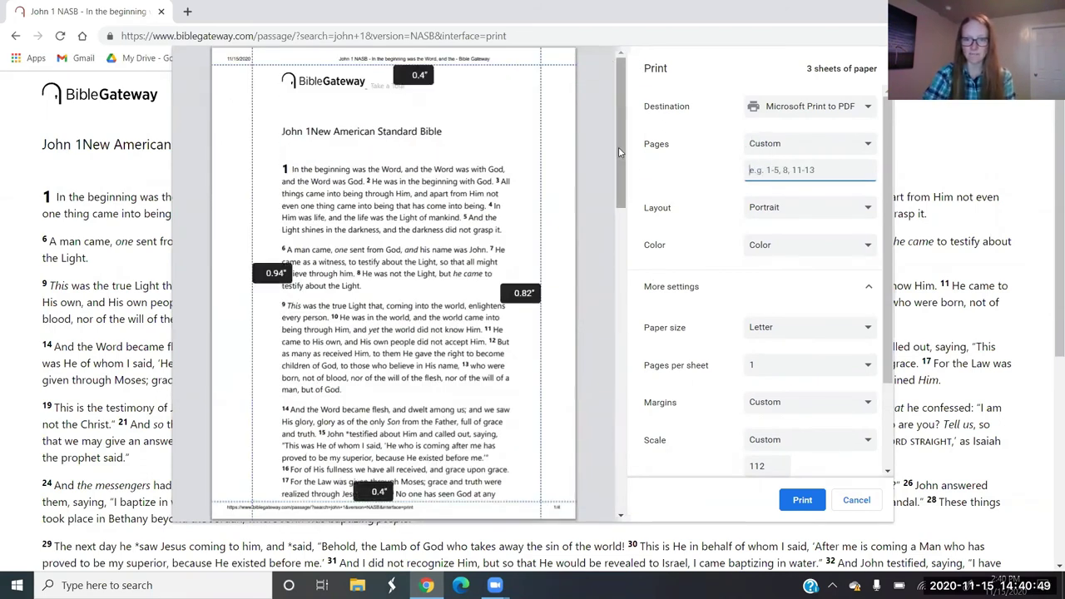
pyautogui.moveTo(618, 147); pyautogui.dragTo(868, 166)
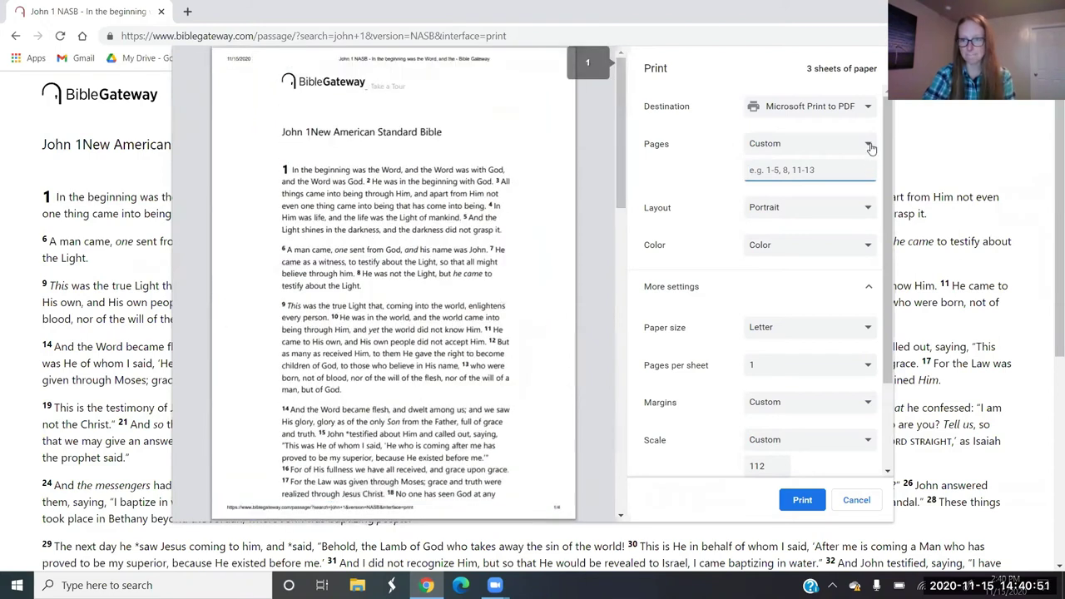
pyautogui.click(870, 147)
pyautogui.click(799, 163)
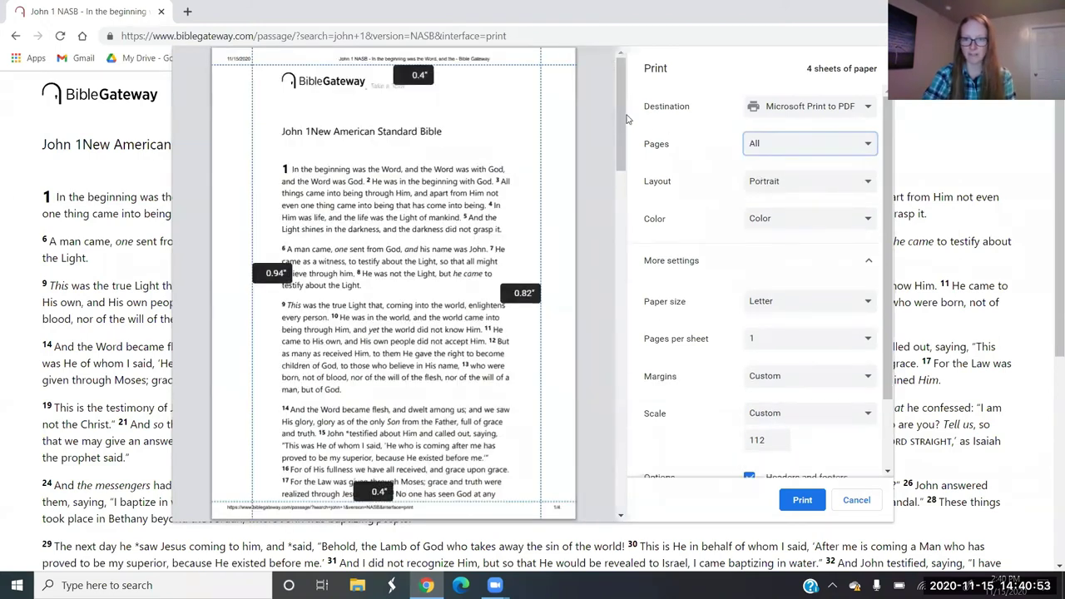
# Examine the last page of the print preview and return to the first page
pyautogui.moveTo(625, 119); pyautogui.dragTo(585, 432)
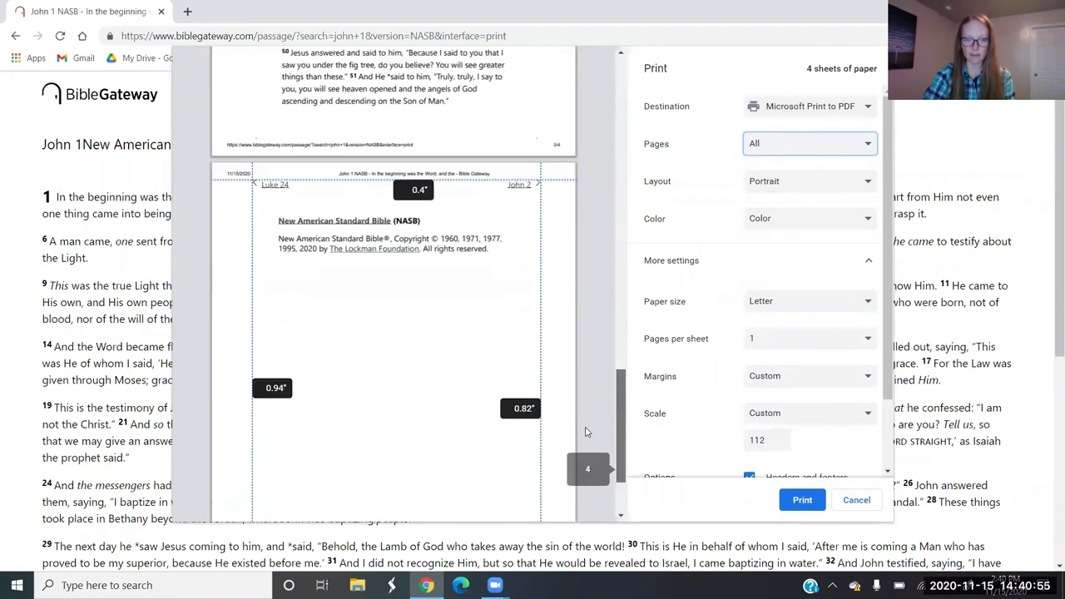
pyautogui.rightClick(626, 281)
pyautogui.click(620, 393)
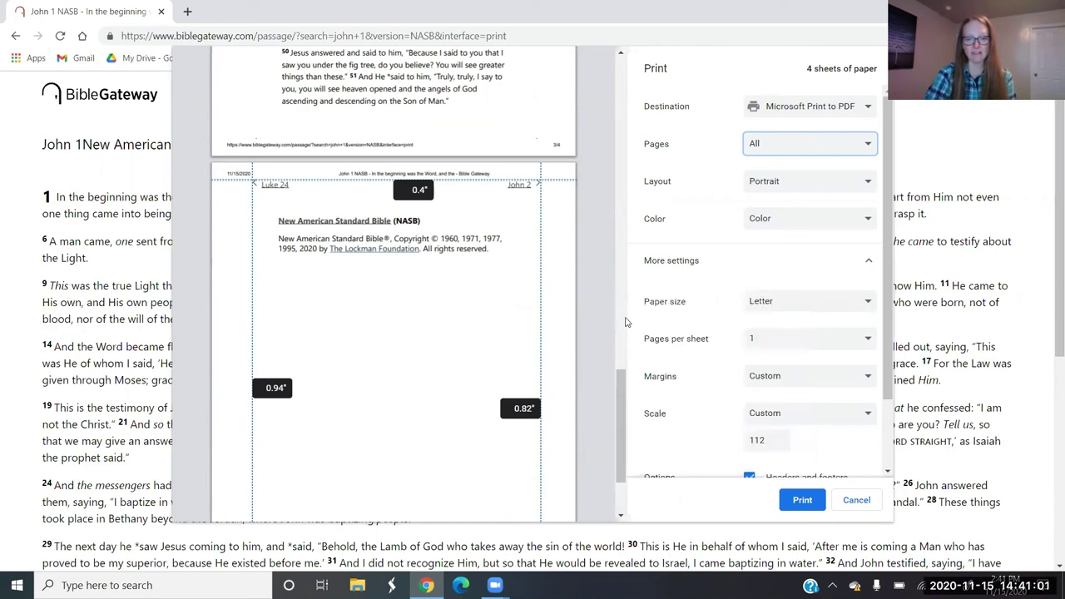
pyautogui.rightClick(615, 285)
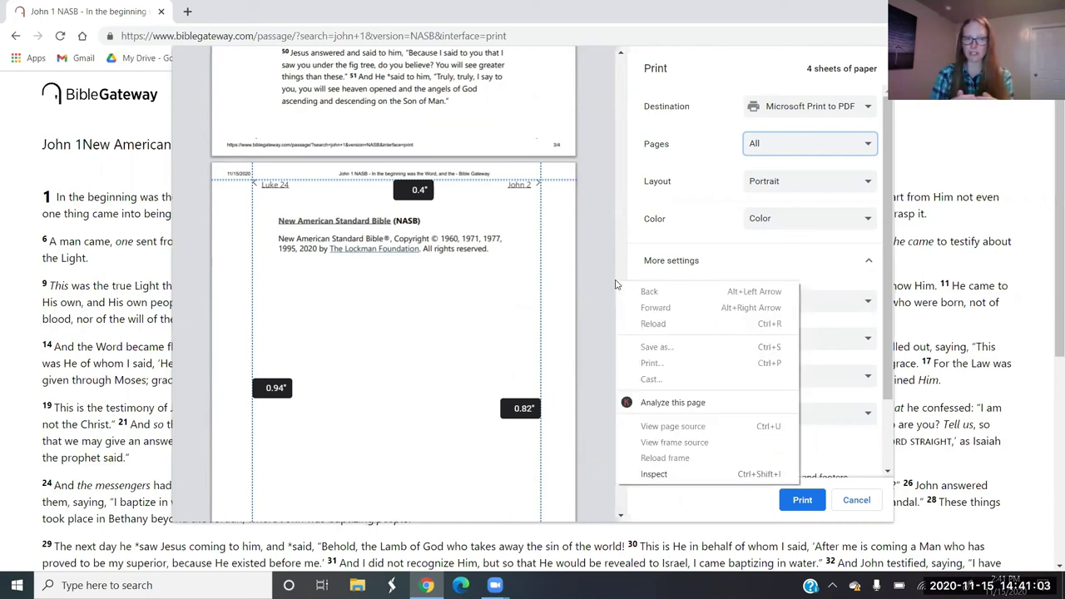
pyautogui.click(617, 378)
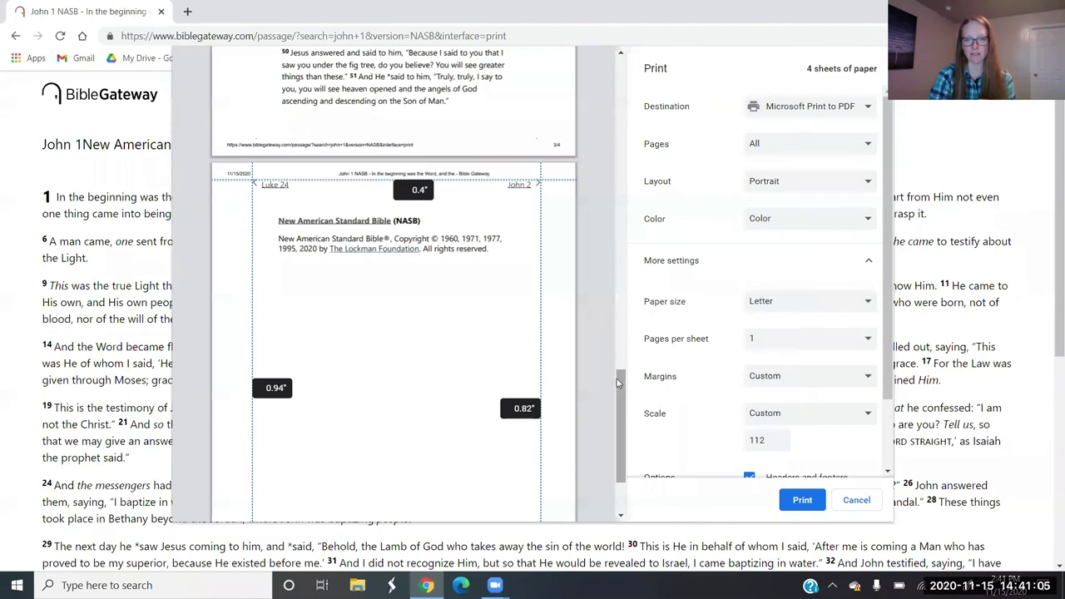
pyautogui.scroll(3, 621, 309)
pyautogui.moveTo(620, 309); pyautogui.dragTo(618, 83)
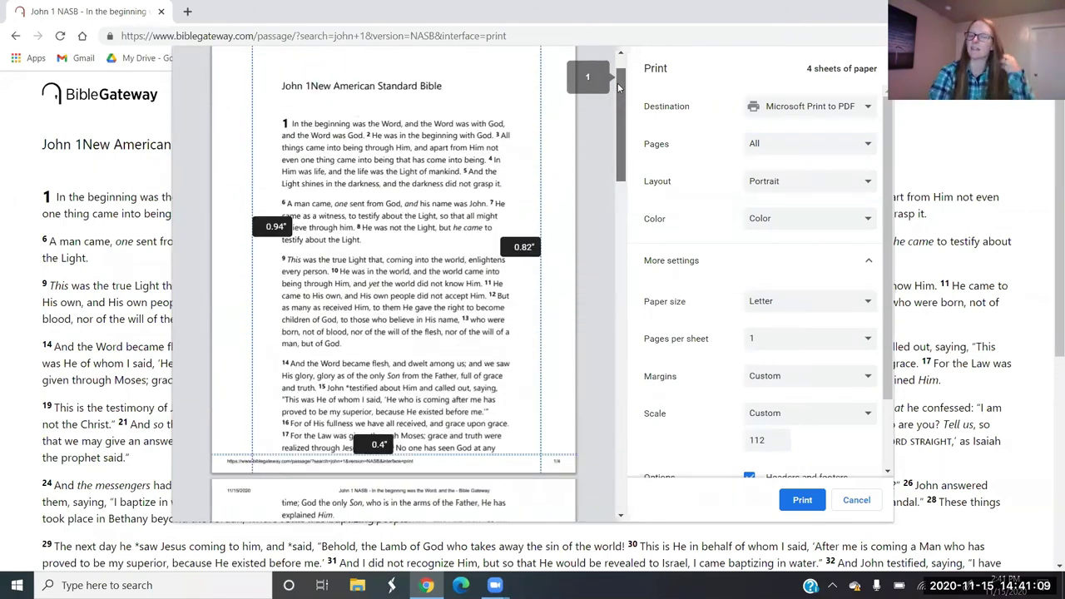